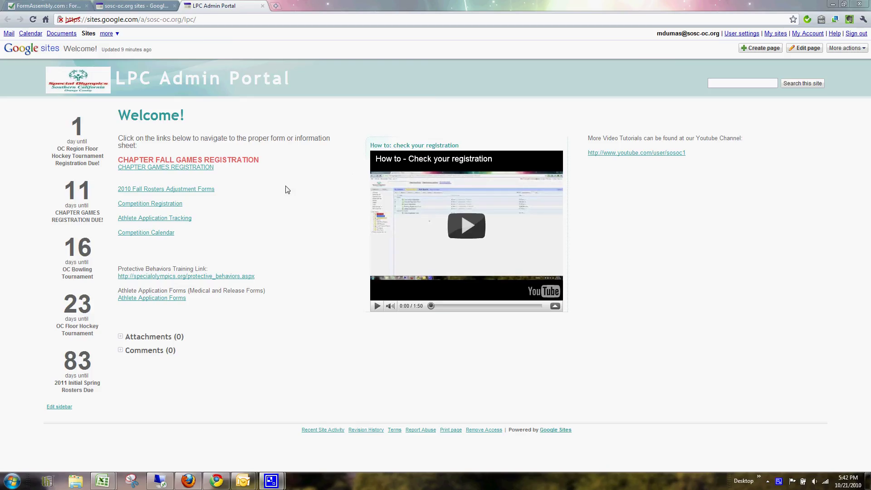
- Open the Chapter Games Registration page and go from there to the full list of all documents
click(189, 169)
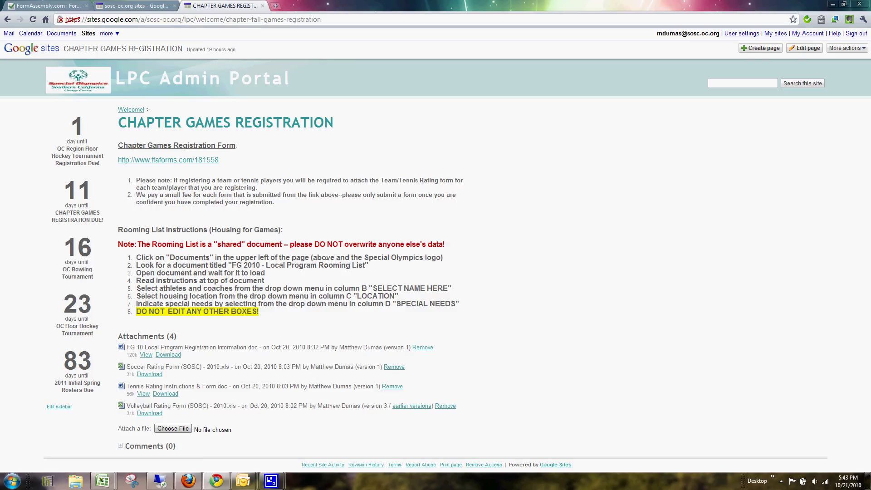
click(58, 37)
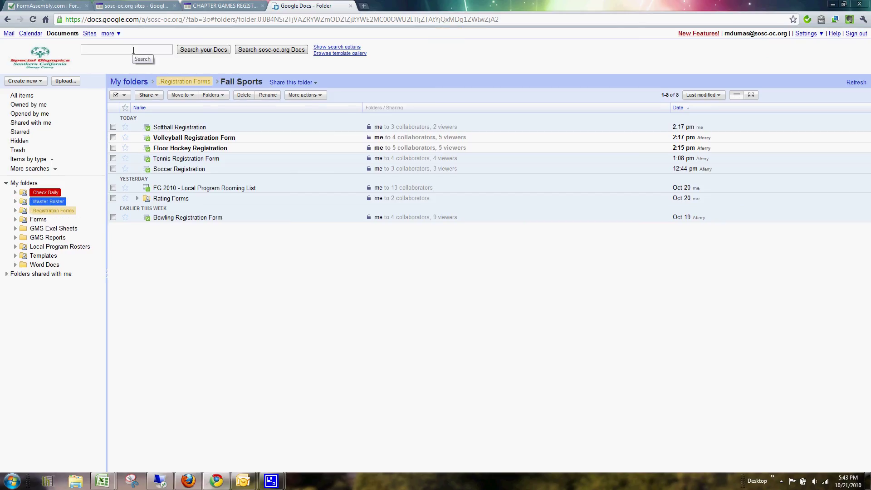
click(32, 96)
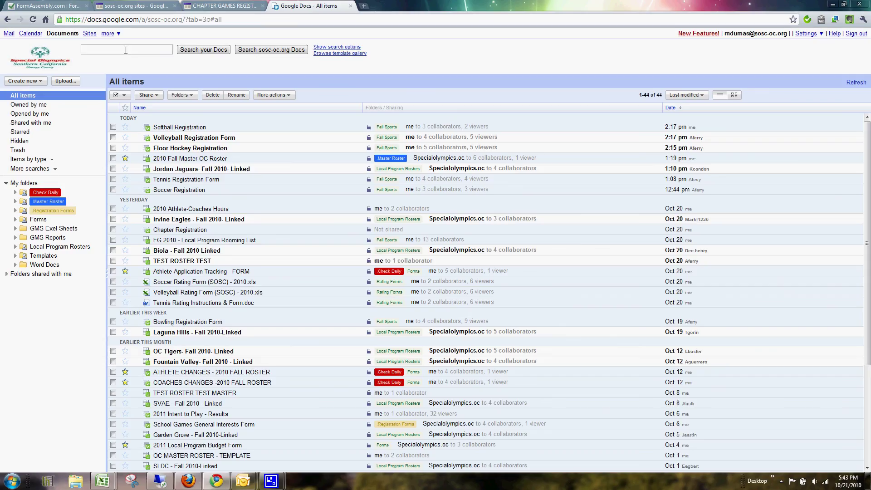
- Search the documents for "Room" and open the FG 2010 - Local Program Rooming List spreadsheet
click(125, 50)
text(Room)
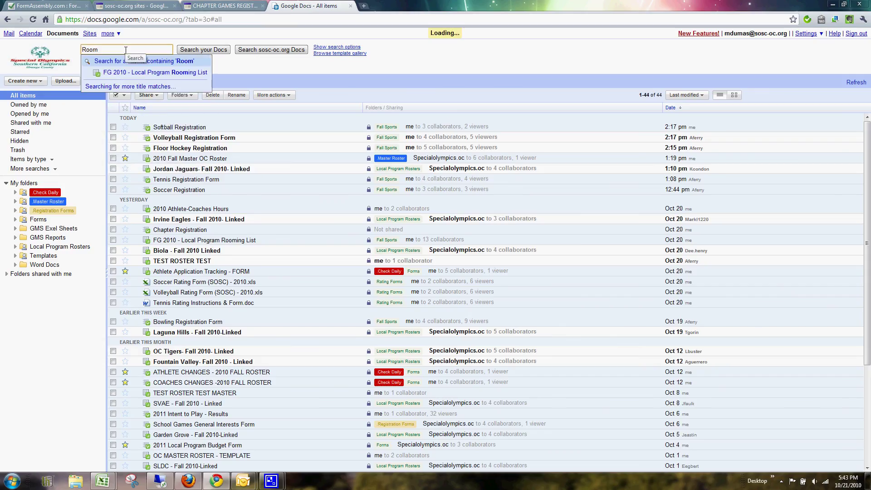
click(127, 73)
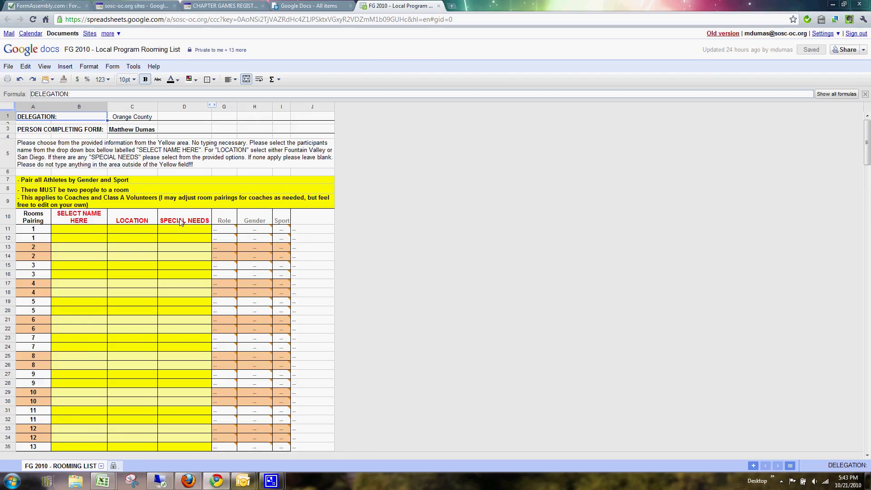
- Choose the second person in the participant list as the name for the first room 1 row, cell B11
click(101, 230)
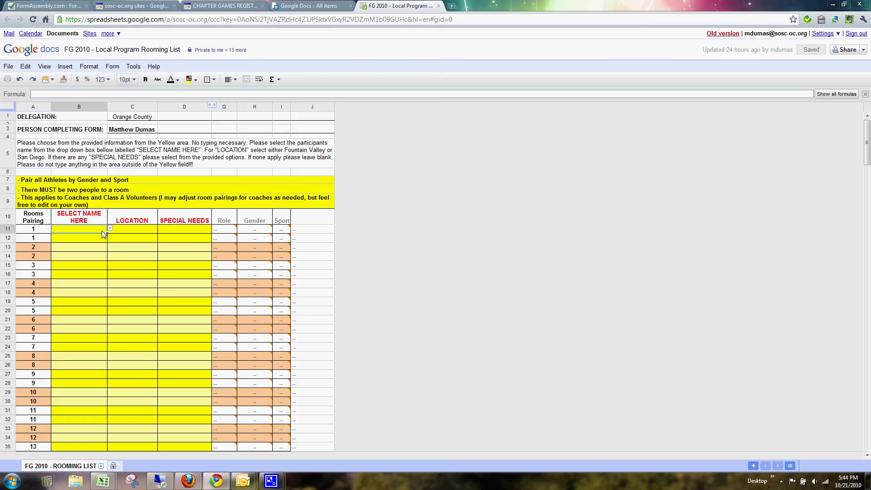
click(110, 229)
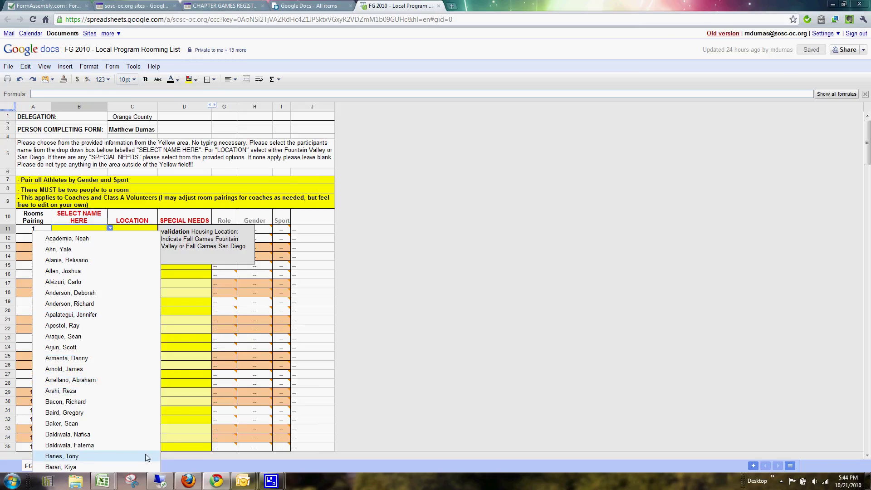
click(138, 220)
click(106, 230)
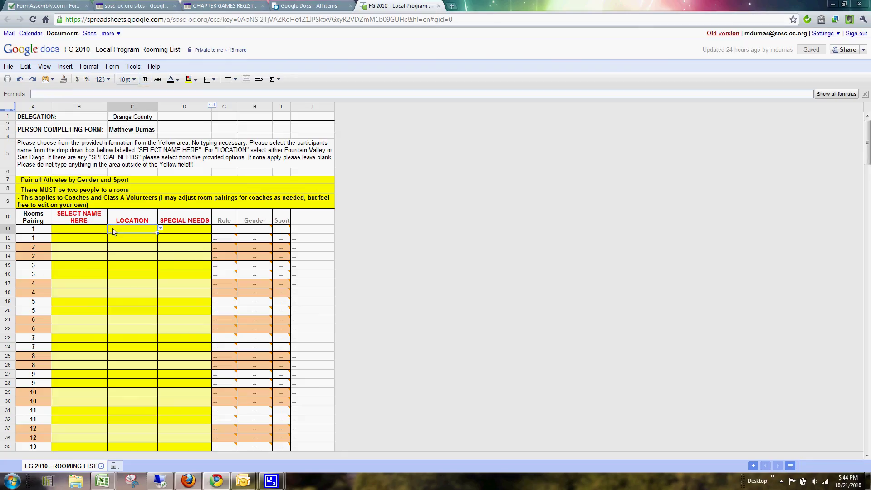
click(110, 229)
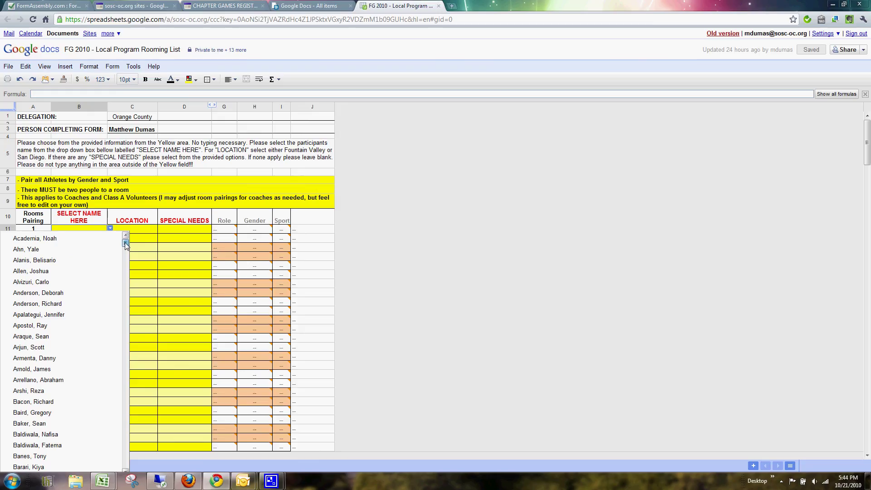
mouse_move(125, 246)
mouse_down()
mouse_move(124, 458)
mouse_move(118, 241)
mouse_up()
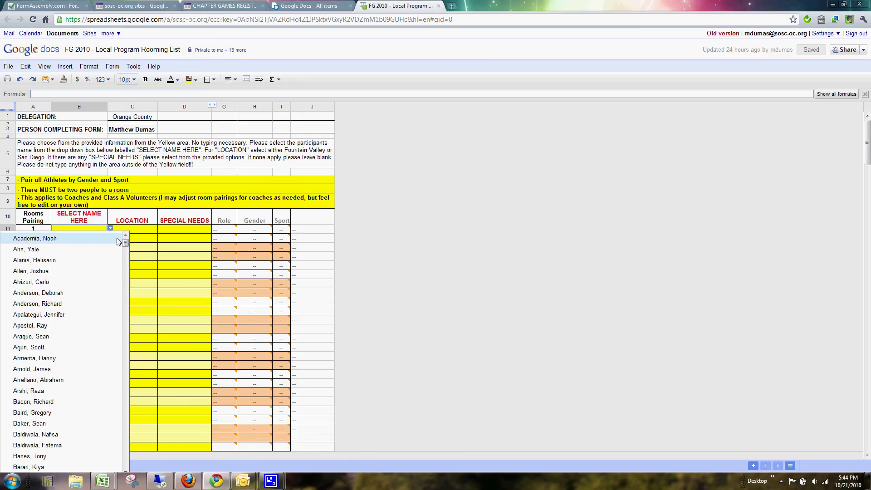
click(74, 253)
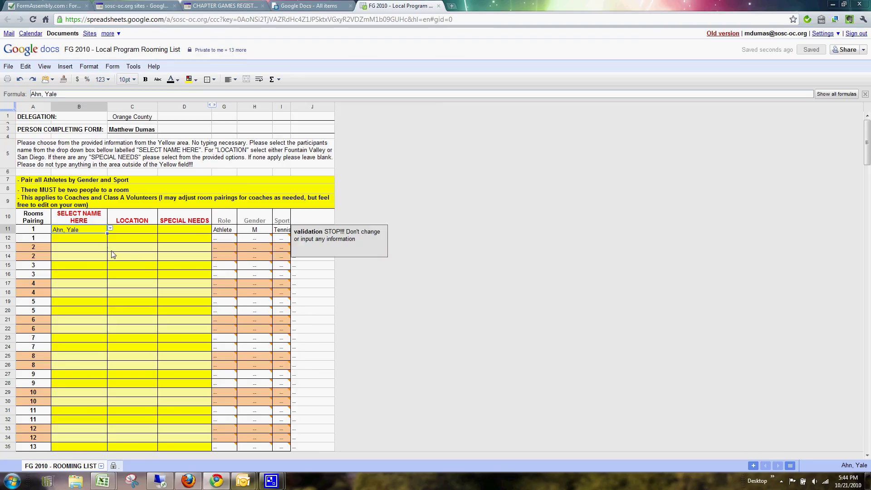
- Set the first room 1 participant's location to Fountain Valley and special needs to Walking Assistance
click(133, 230)
click(161, 229)
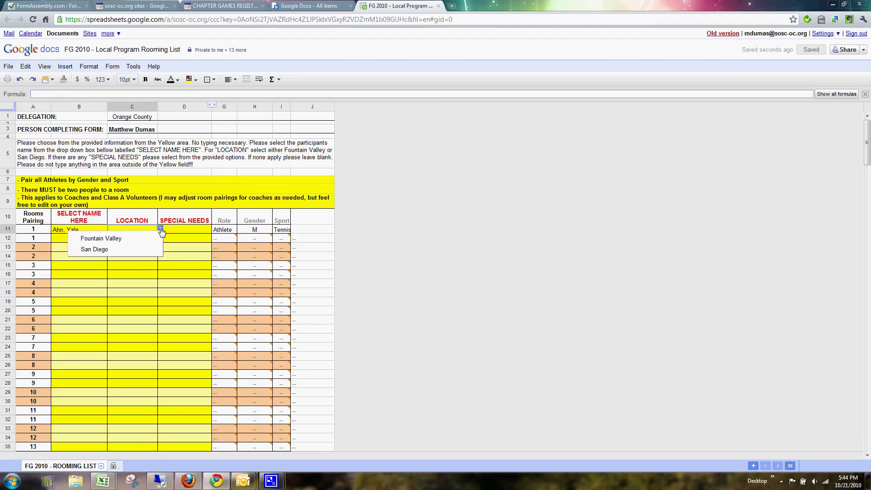
click(144, 245)
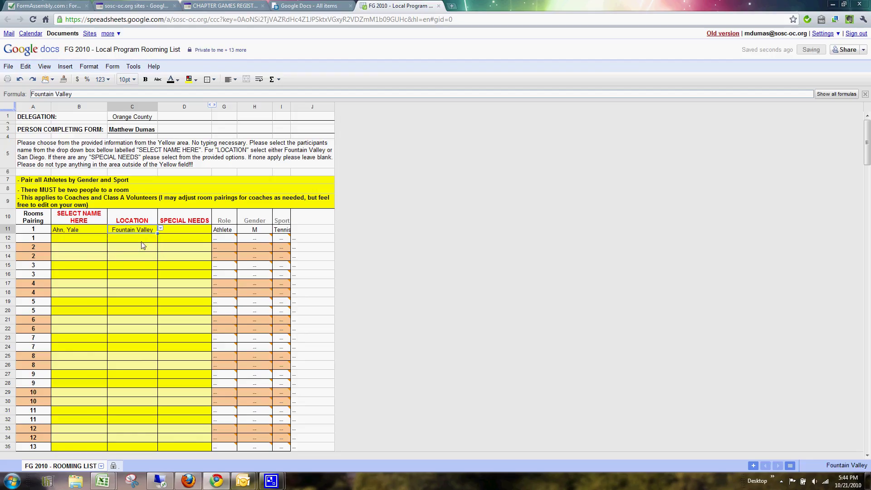
click(205, 230)
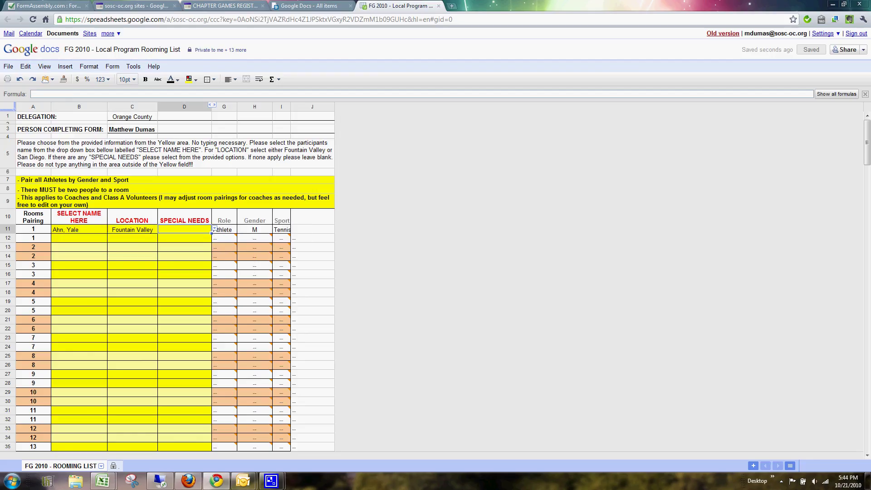
click(214, 229)
click(175, 250)
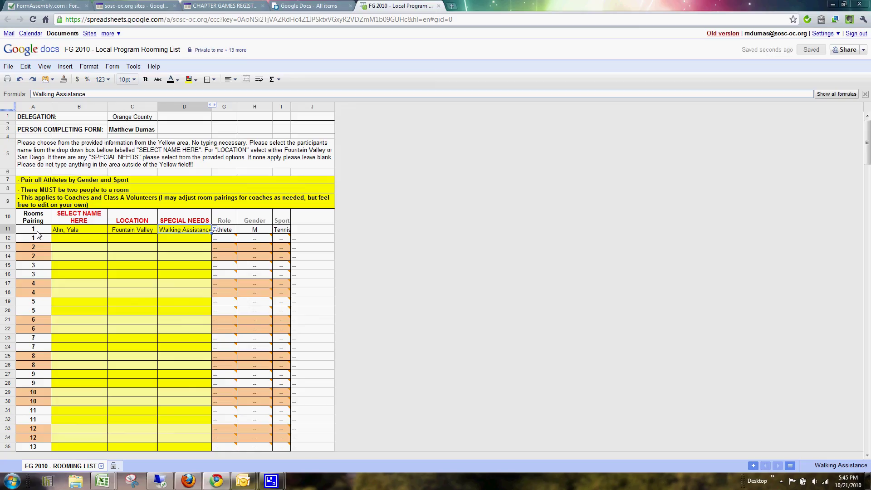
- Fill the second room 1 row with the fifth person in the participant list and the location Fountain Valley, leaving special needs blank
click(86, 239)
click(110, 238)
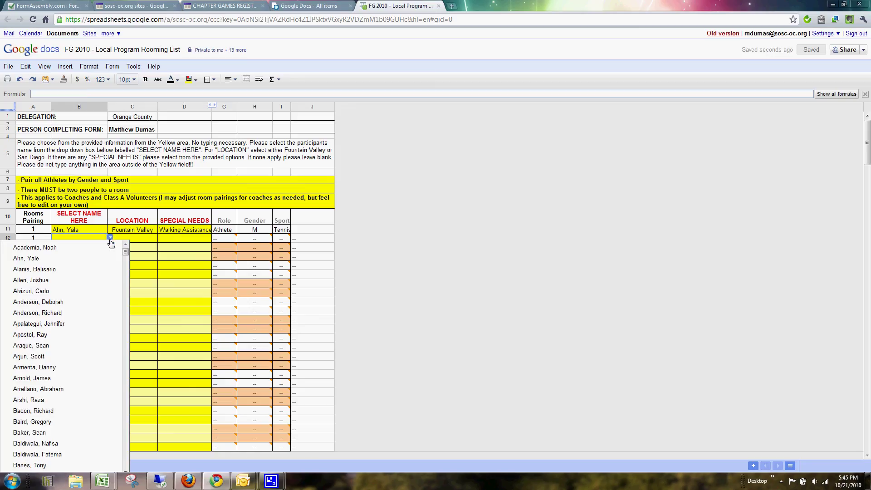
click(60, 292)
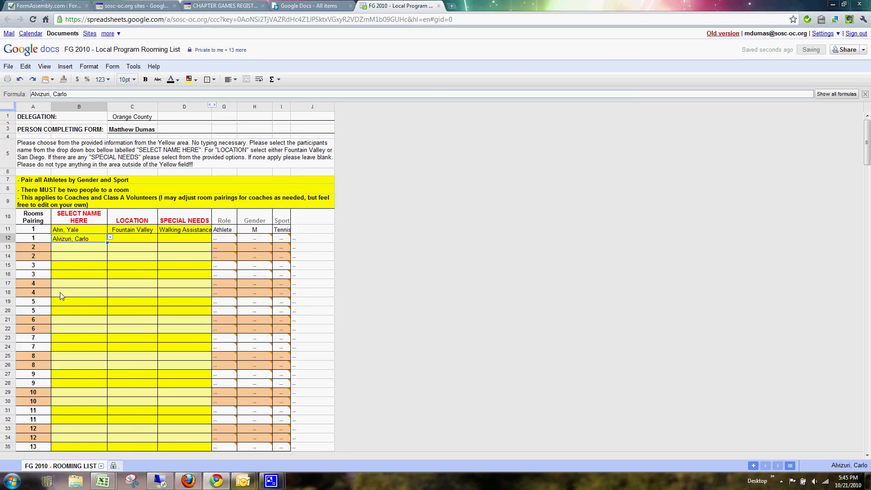
click(150, 240)
click(160, 239)
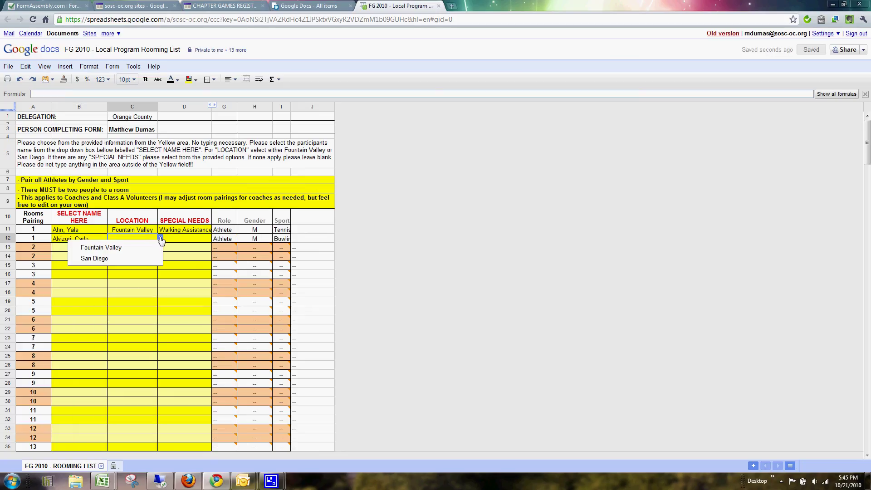
click(93, 248)
click(188, 241)
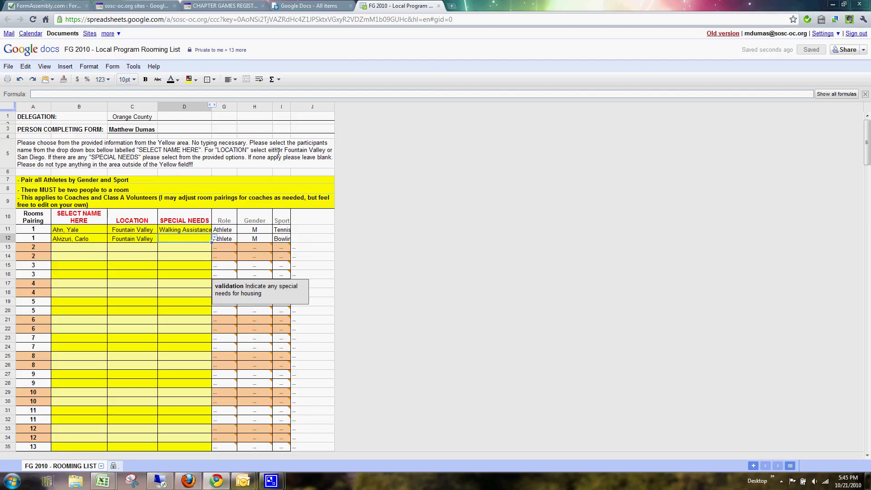
- Widen the Sport column so the sport names fit in full
drag(291, 108, 303, 108)
mouse_move(113, 330)
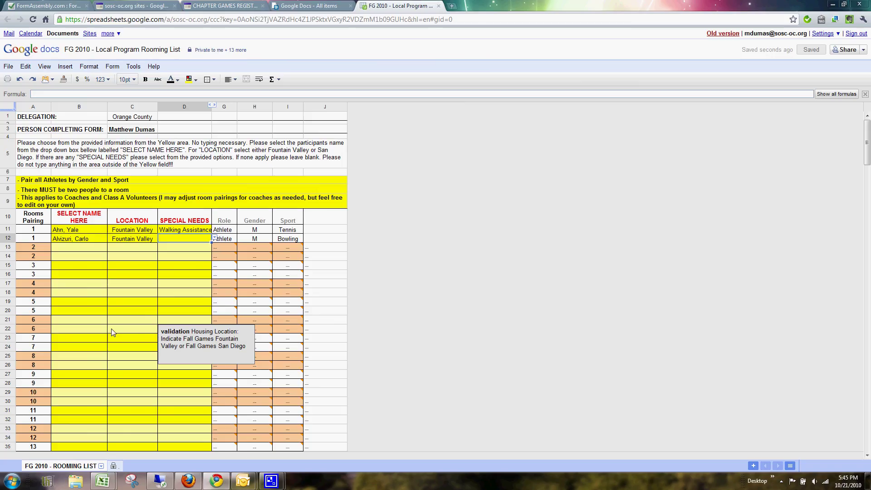
- Fill the first room 2 row with a male bowling coach from the participant list and the location Fountain Valley
click(102, 248)
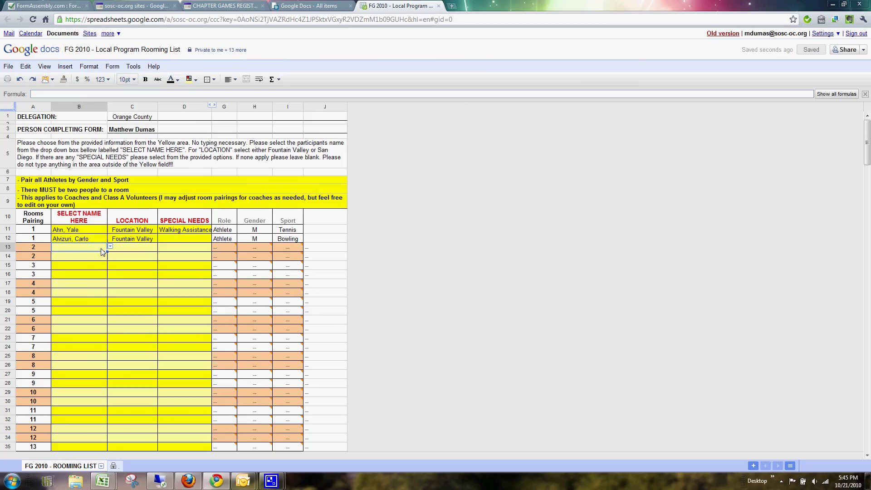
click(113, 249)
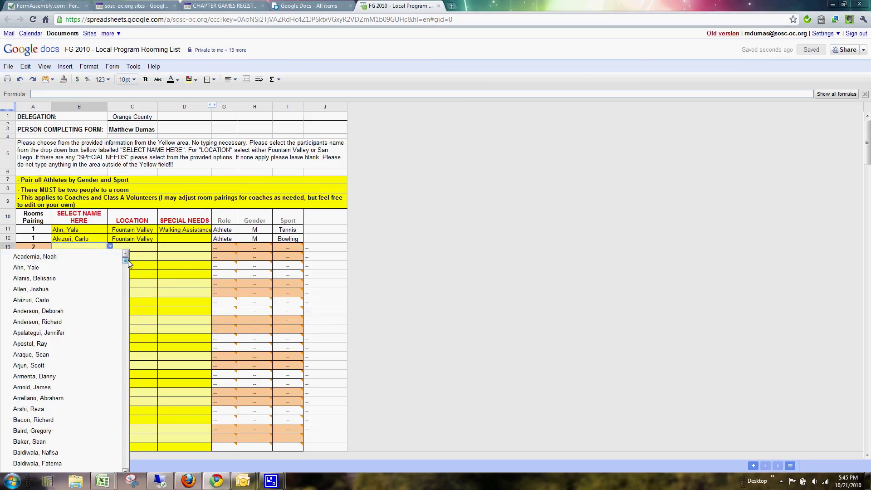
drag(127, 260, 128, 288)
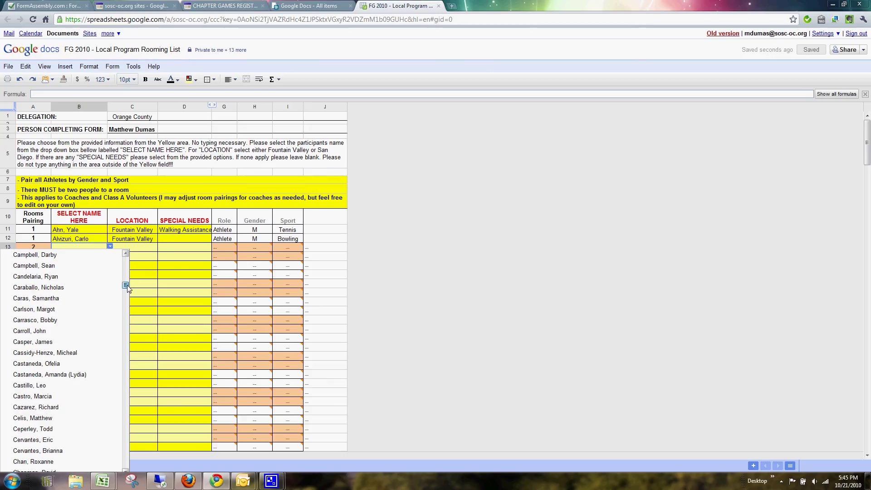
drag(127, 285, 128, 282)
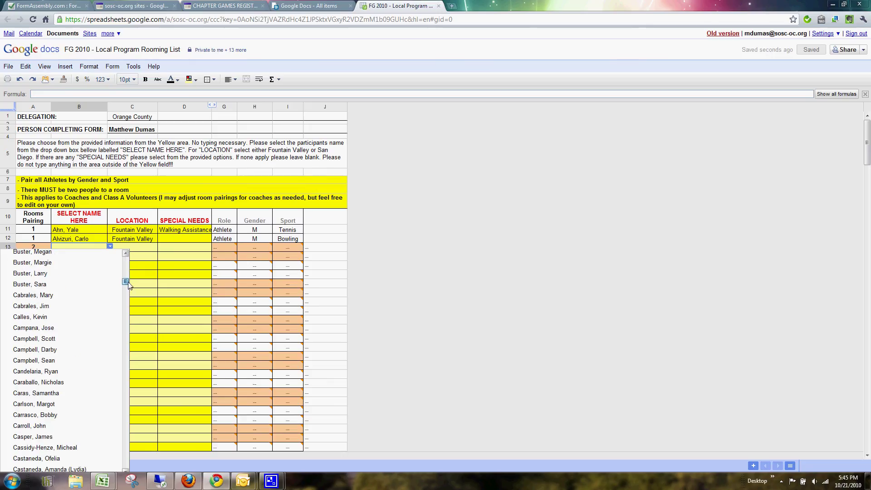
click(50, 339)
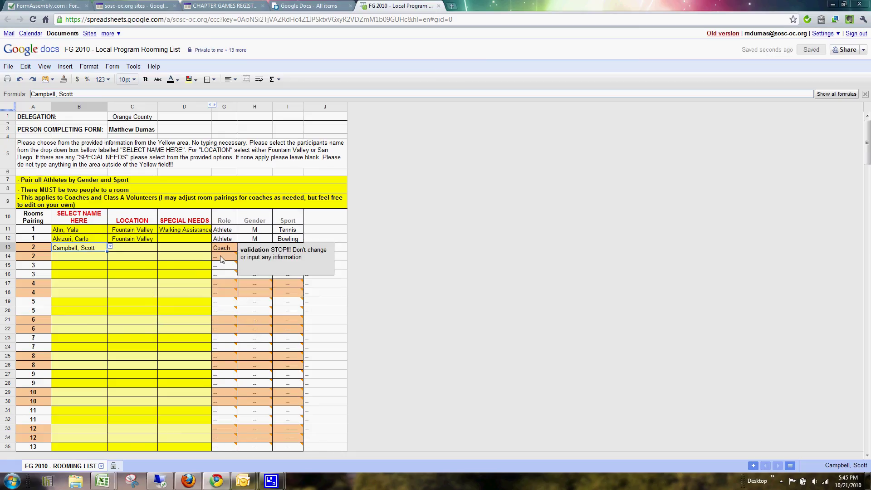
click(135, 248)
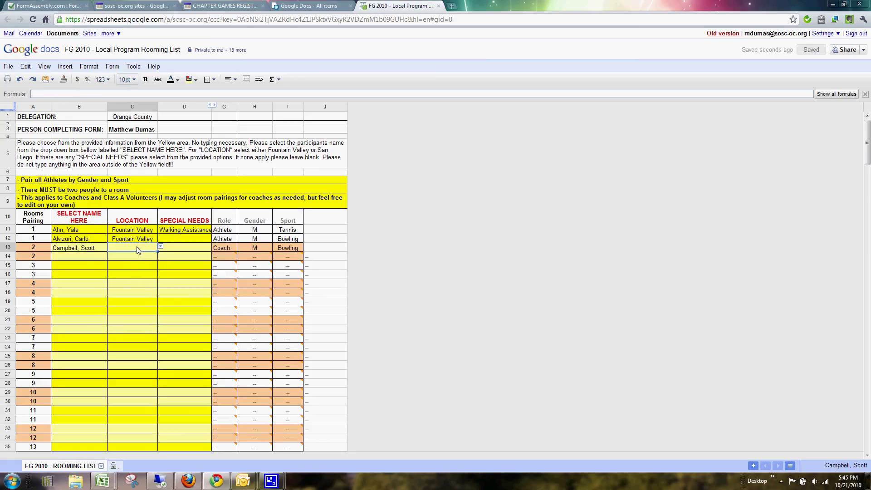
click(160, 247)
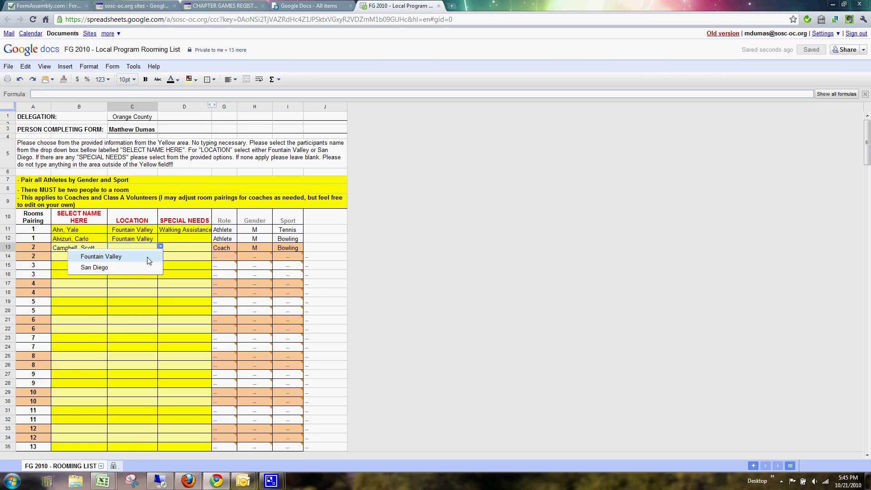
click(149, 258)
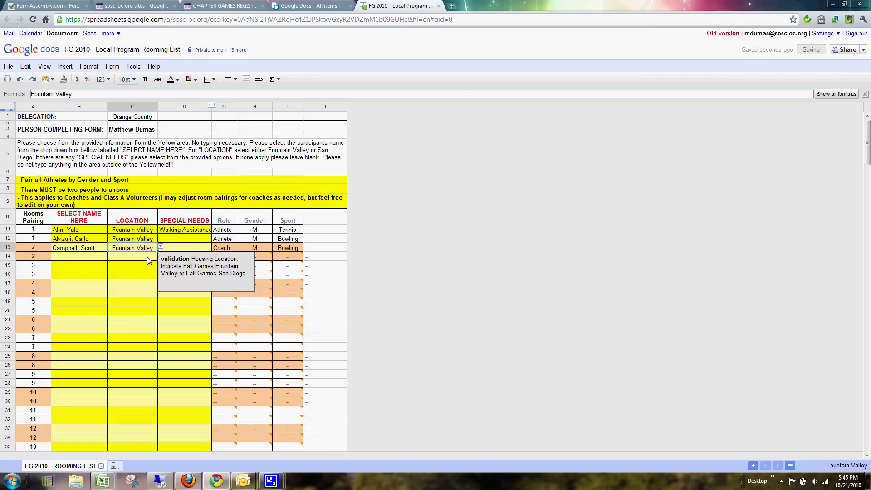
- Choose the tenth person in the participant list as the name for the second room 2 row, cell B14
click(76, 259)
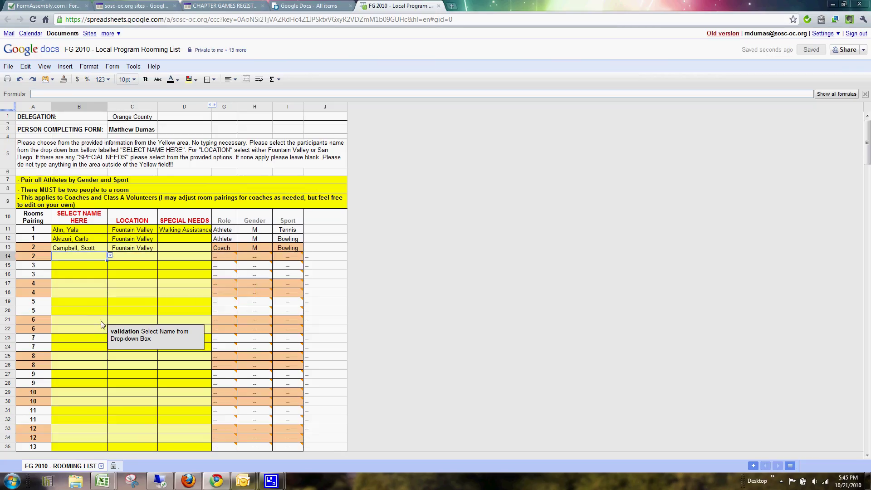
click(109, 255)
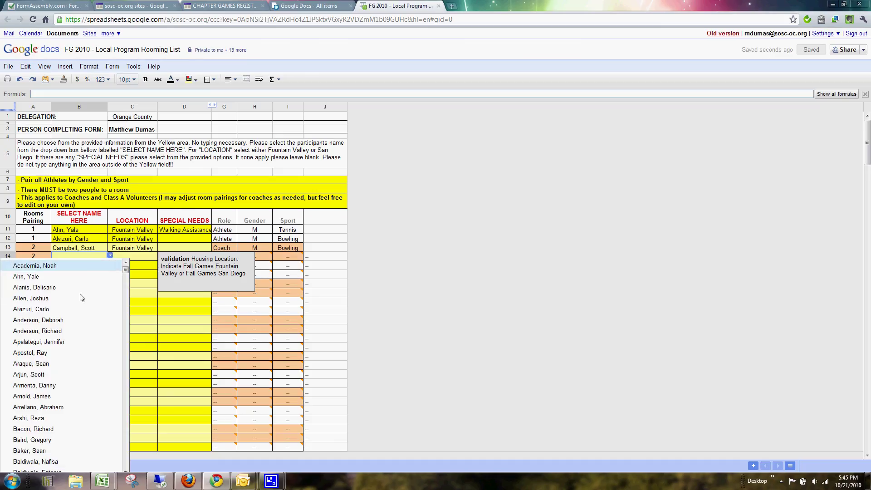
click(62, 365)
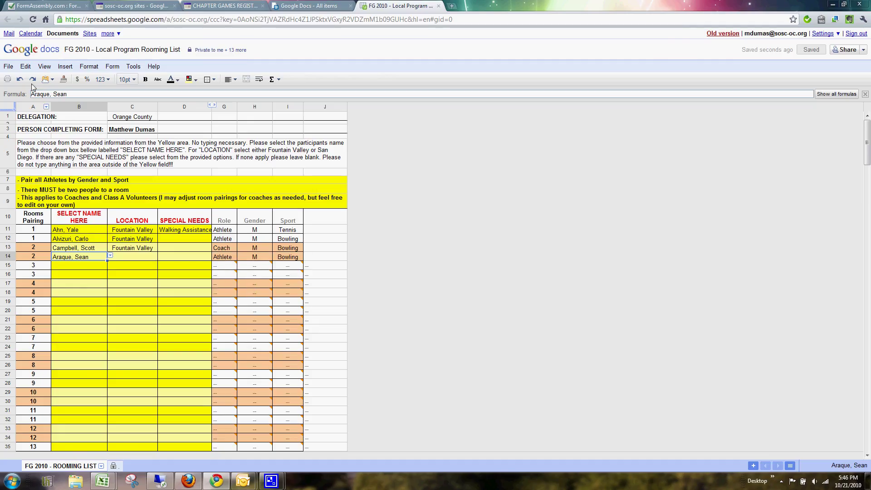
- Save the rooming list spreadsheet and close it
click(9, 67)
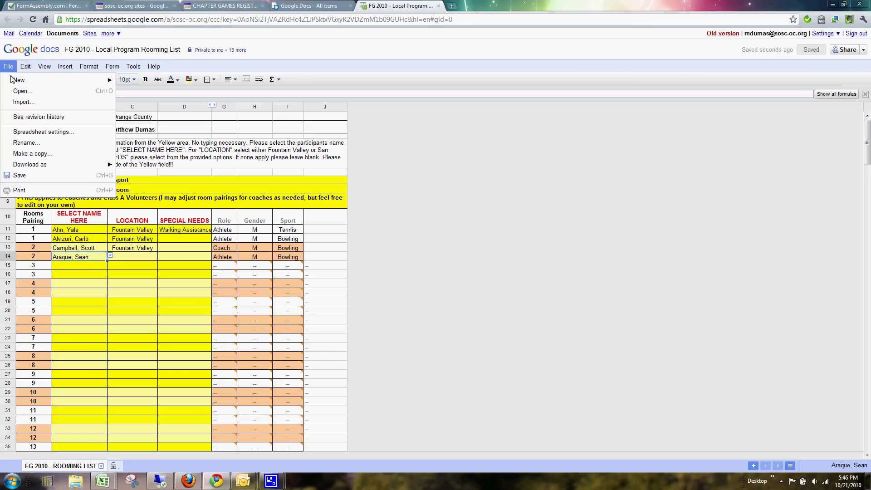
click(34, 175)
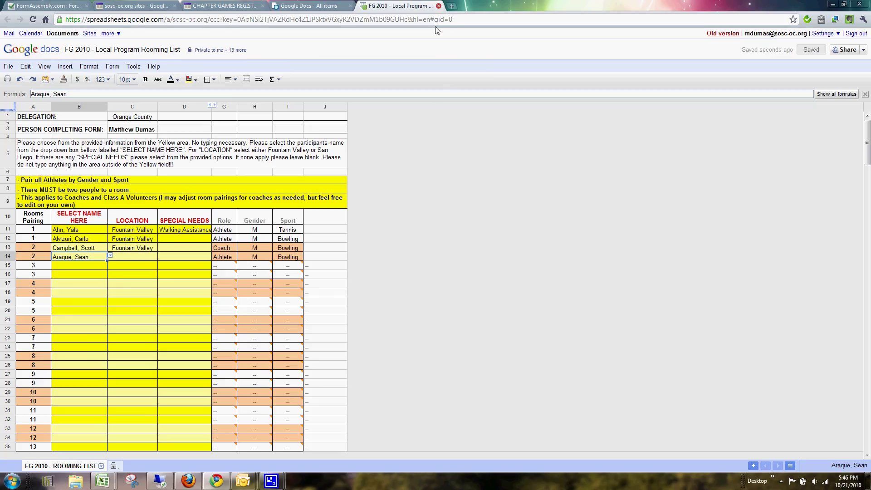
key(ctrl+w)
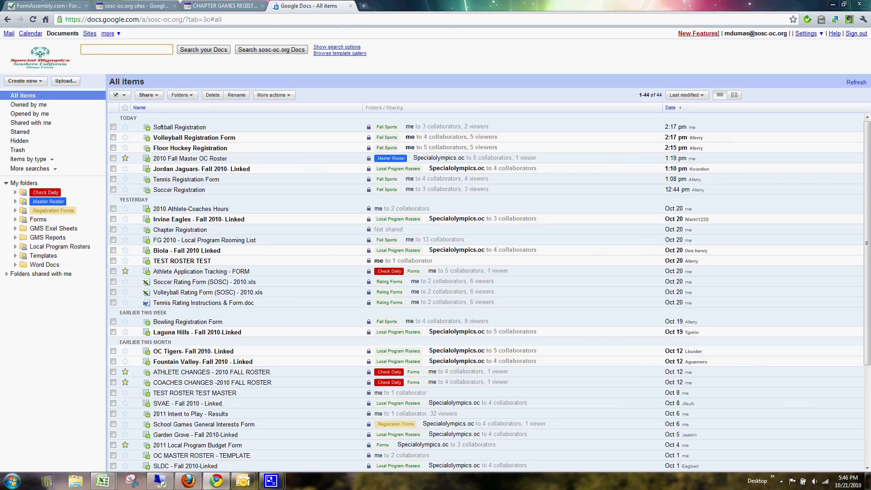